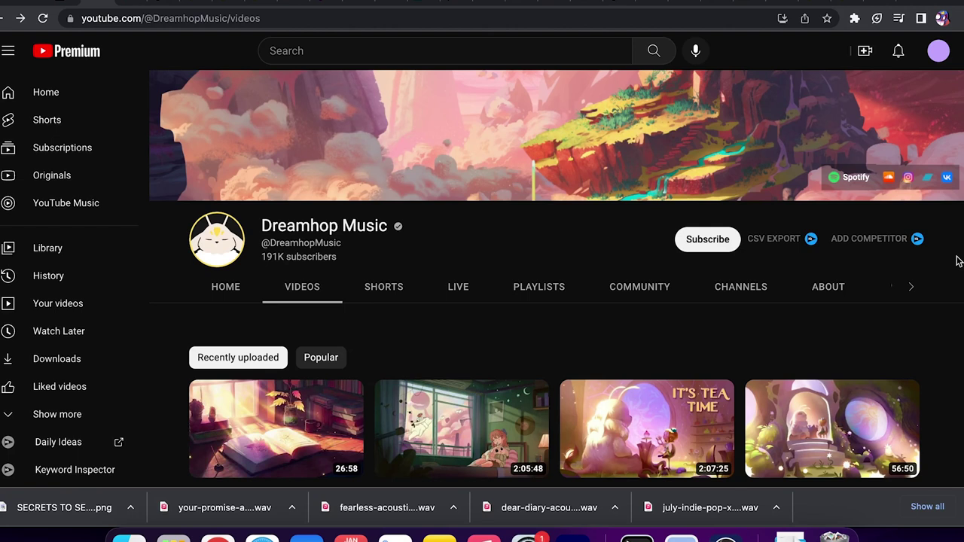
Open the 'christmas is coming' cozy songs video, jump to about 18 minutes, and pause it
scroll(959, 261, "down", 5)
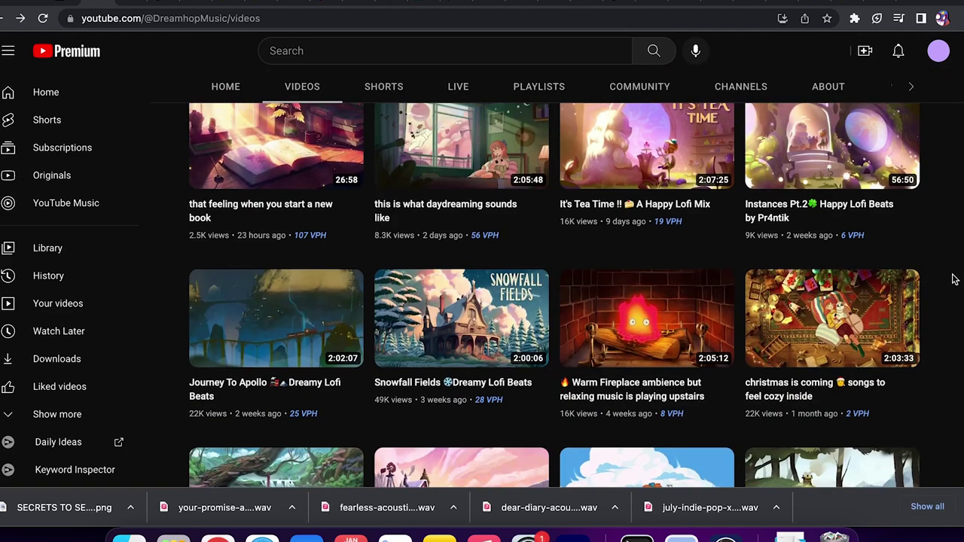
scroll(953, 280, "up", 5)
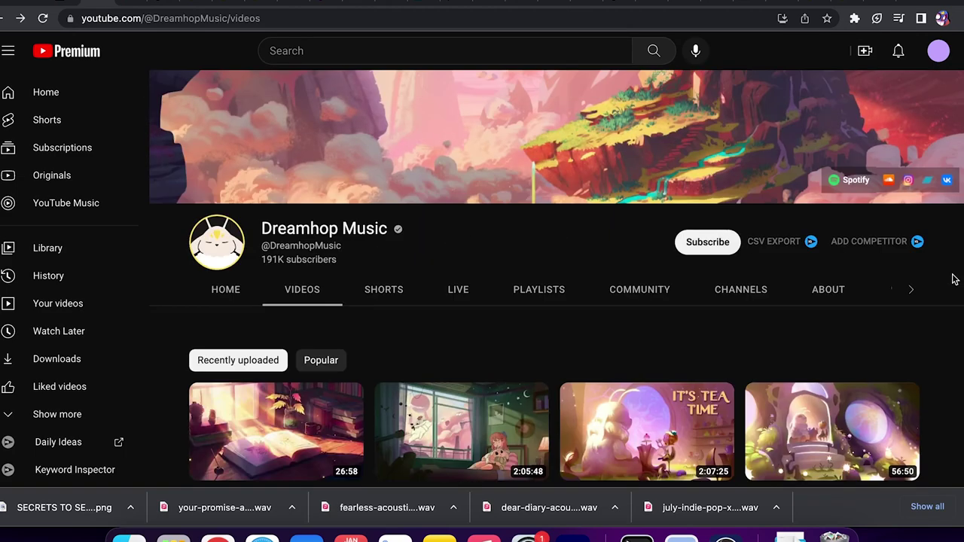
scroll(954, 280, "down", 1)
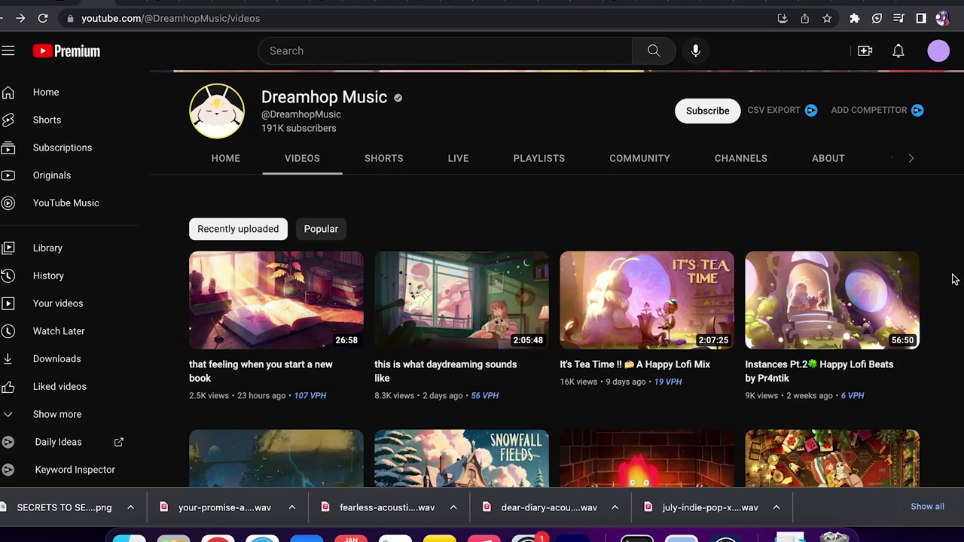
scroll(953, 279, "down", 3)
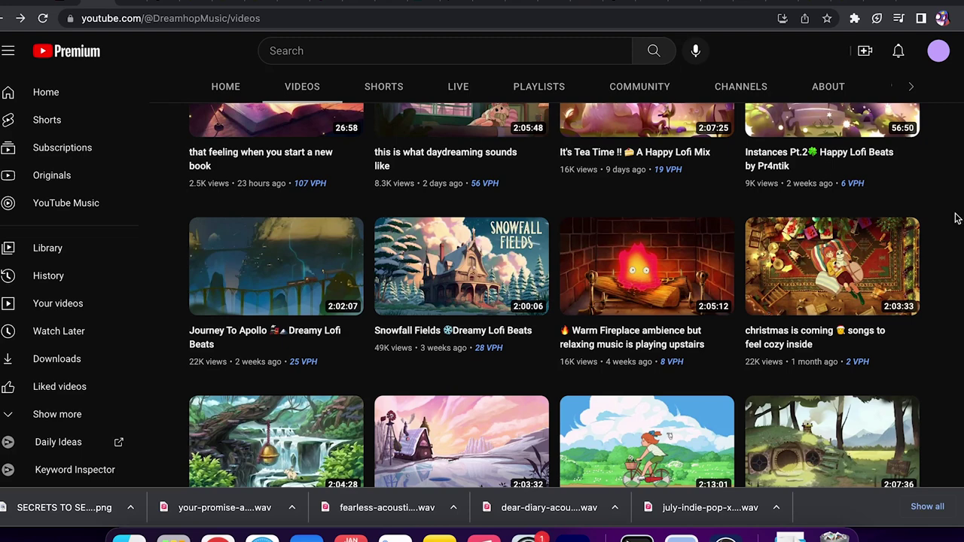
left_click(785, 267)
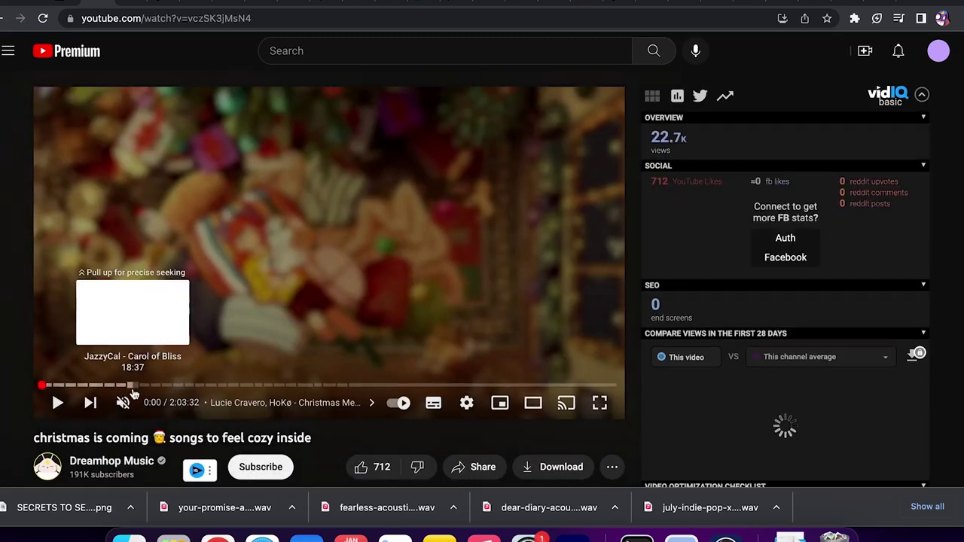
left_click(129, 384)
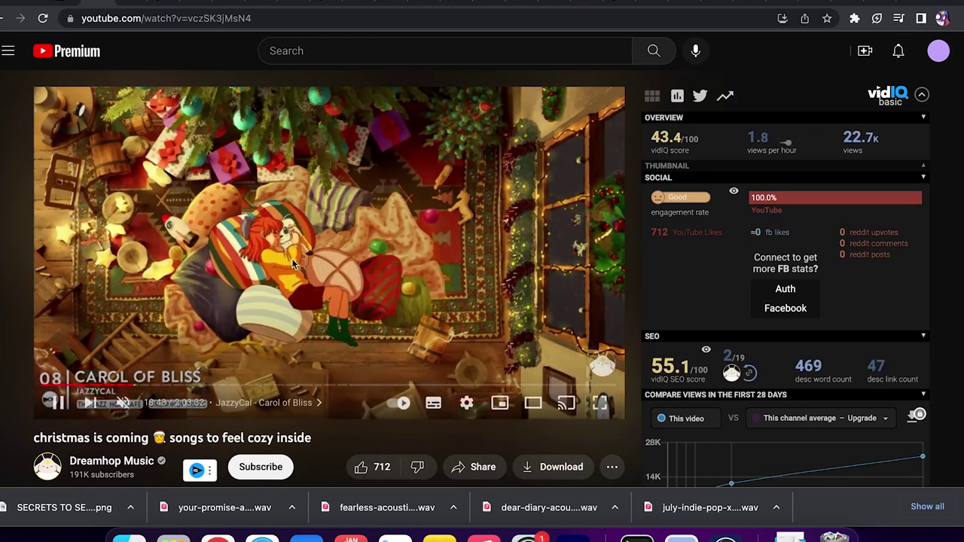
left_click(307, 221)
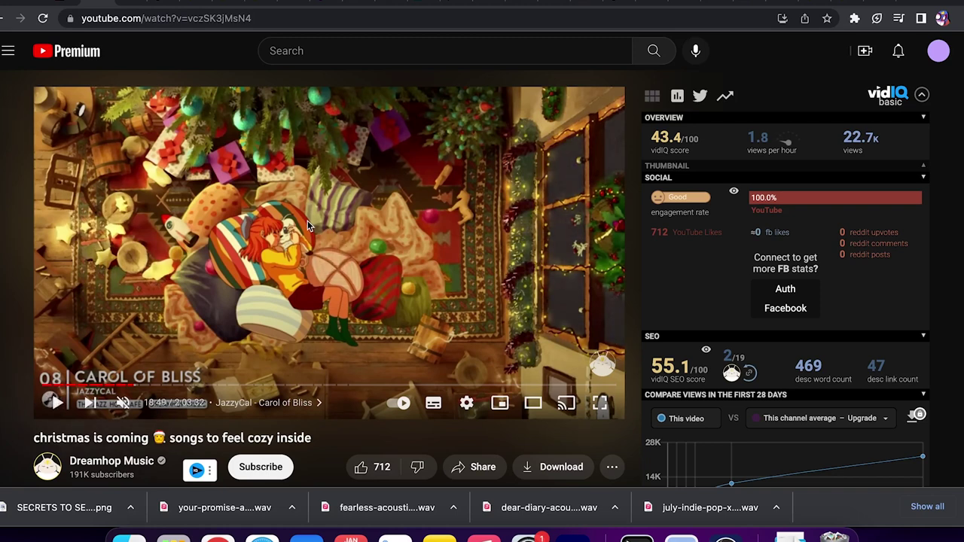
Expand the video's full description to show its artist credits and links
scroll(307, 221, "down", 3)
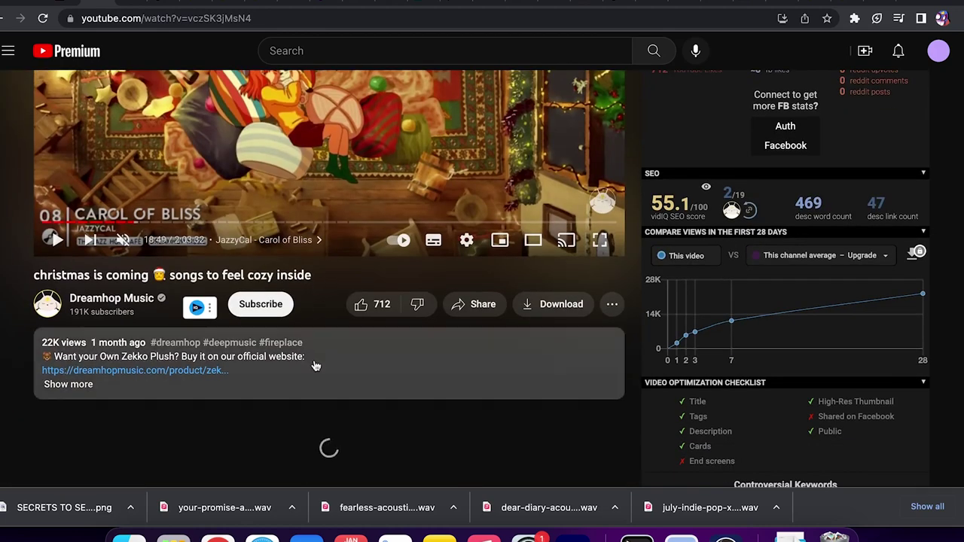
left_click(345, 370)
scroll(344, 370, "up", 3)
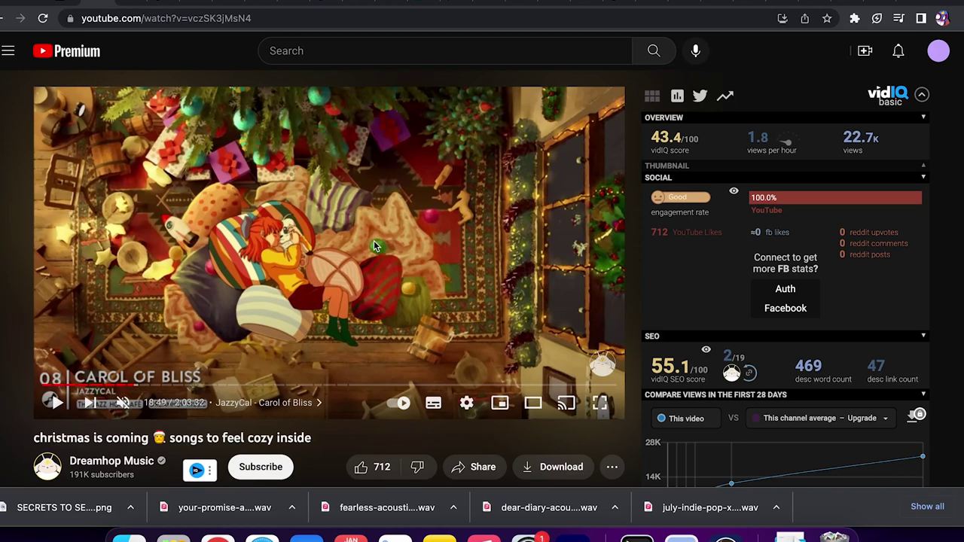
scroll(378, 271, "down", 15)
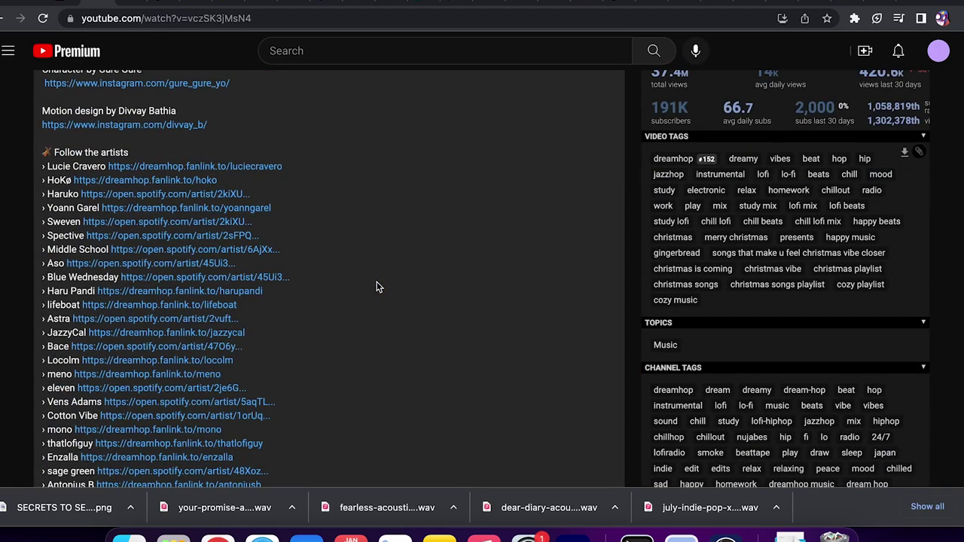
scroll(383, 286, "down", 10)
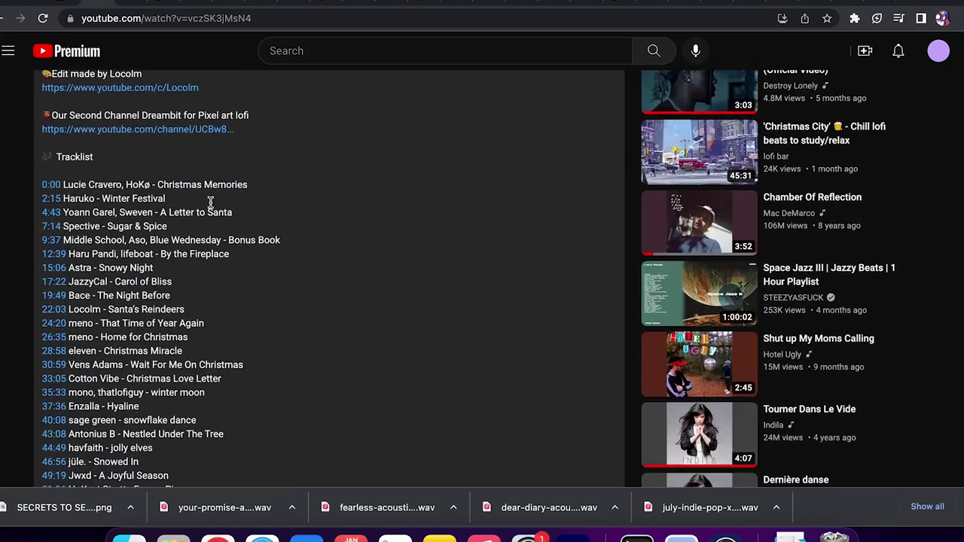
left_click_drag(152, 184, 181, 226)
scroll(181, 226, "down", 2)
left_click_drag(155, 154, 182, 196)
left_click(296, 362)
scroll(297, 362, "up", 5)
scroll(116, 399, "down", 2)
left_click_drag(120, 351, 178, 448)
left_click(367, 389)
scroll(366, 390, "down", 2)
scroll(357, 383, "up", 15)
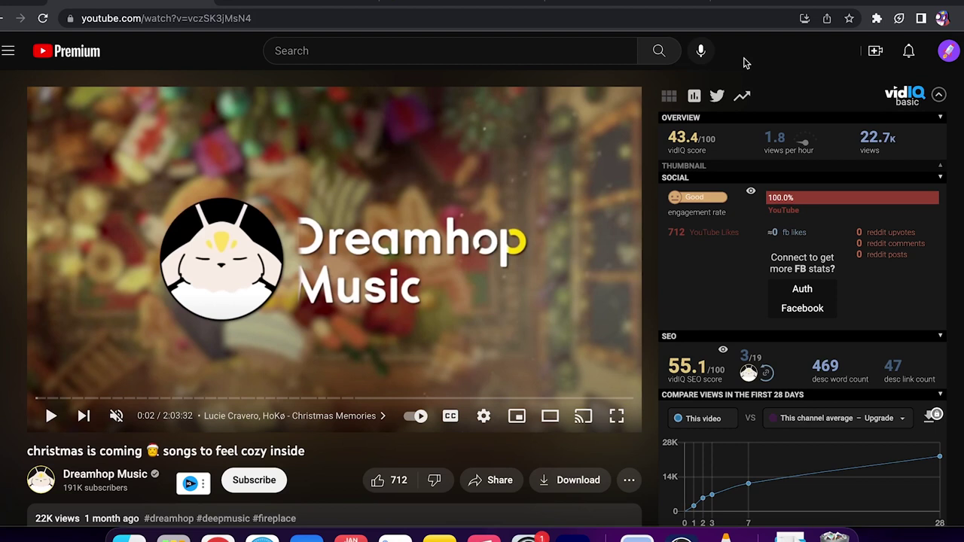
Search YouTube for 'lofi beats no copyright' via the 'LOFI BEATS NO' suggestion
left_click(518, 47)
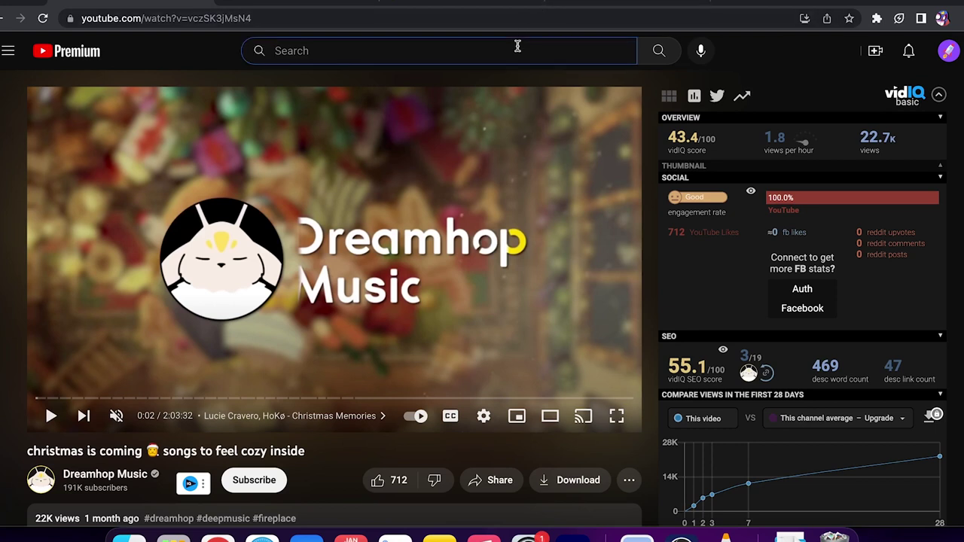
type("LO")
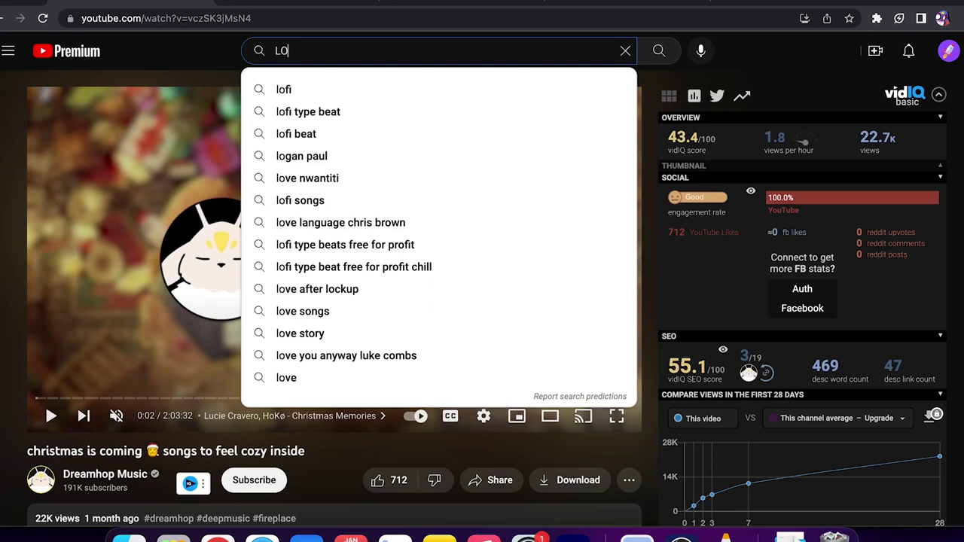
type("FI")
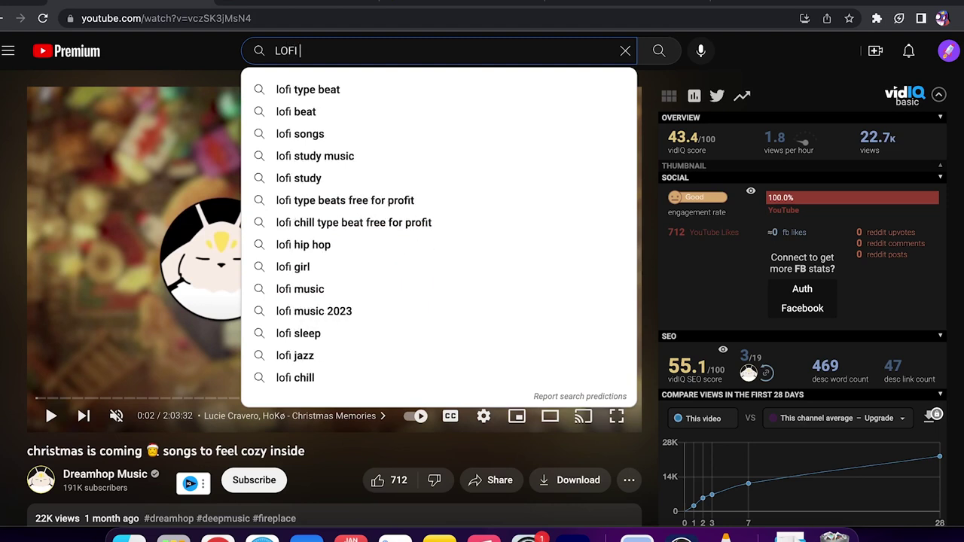
type(" BEAT")
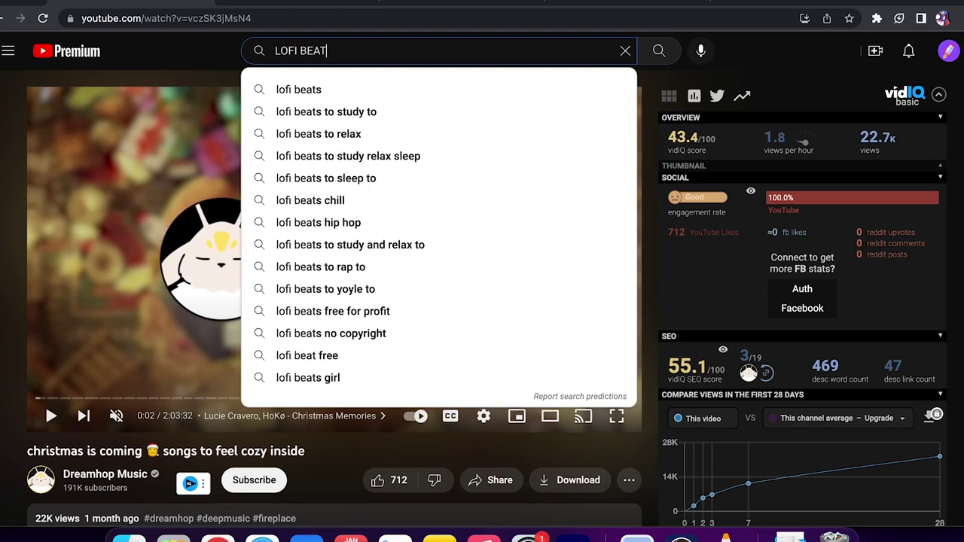
type("S NO")
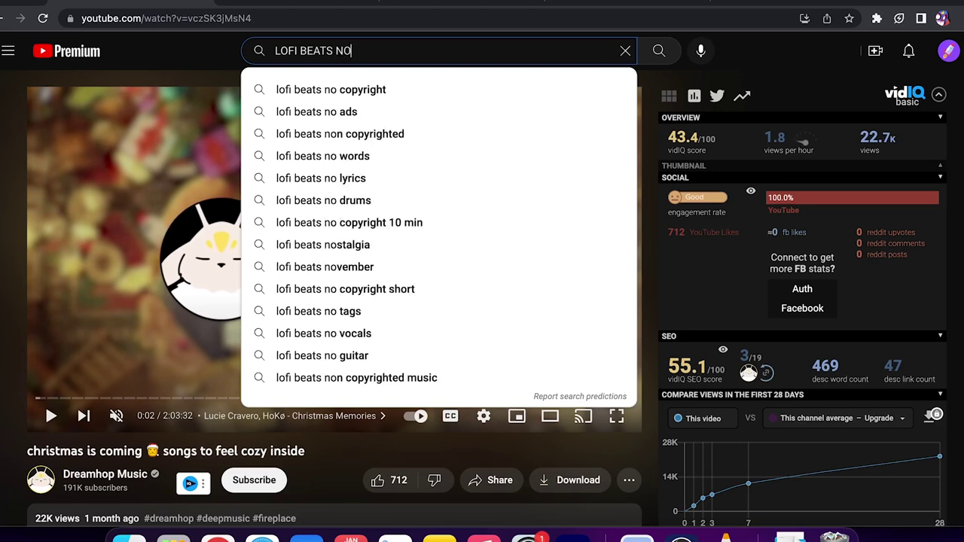
key("Down")
key("Return")
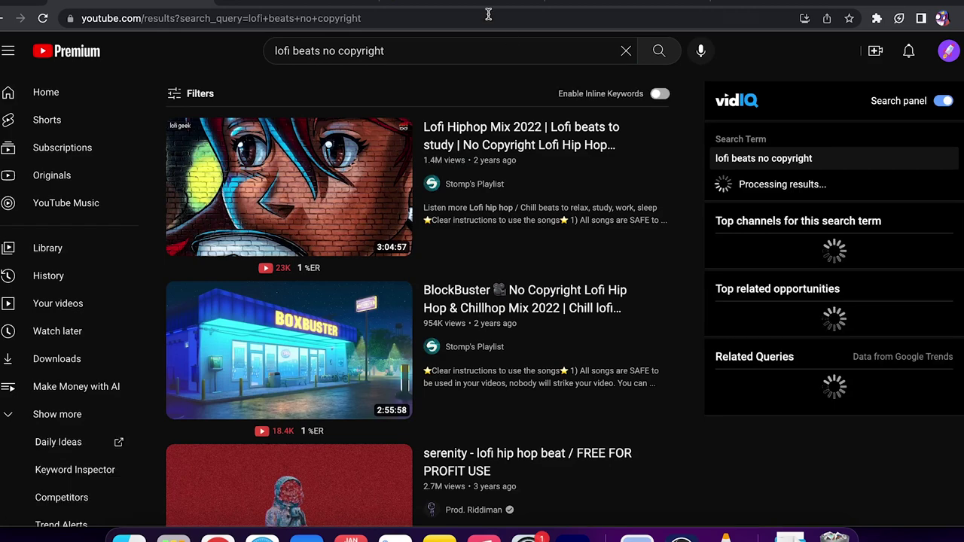
scroll(314, 230, "down", 3)
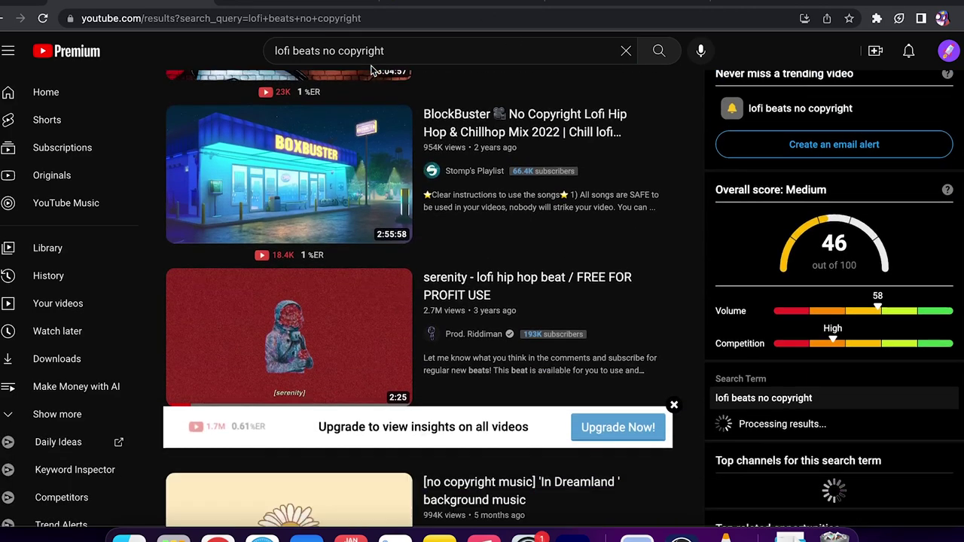
scroll(314, 225, "down", 3)
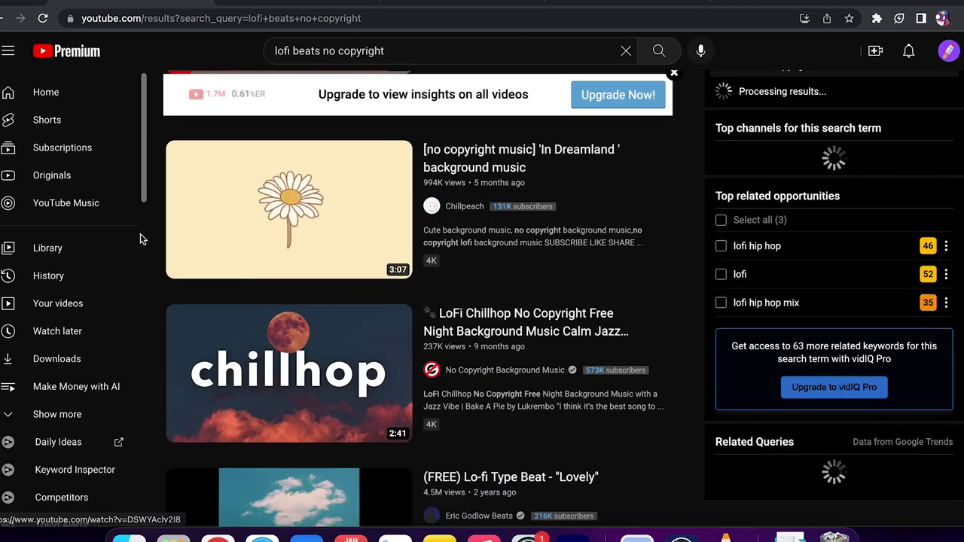
scroll(159, 252, "down", 2)
scroll(159, 252, "up", 2)
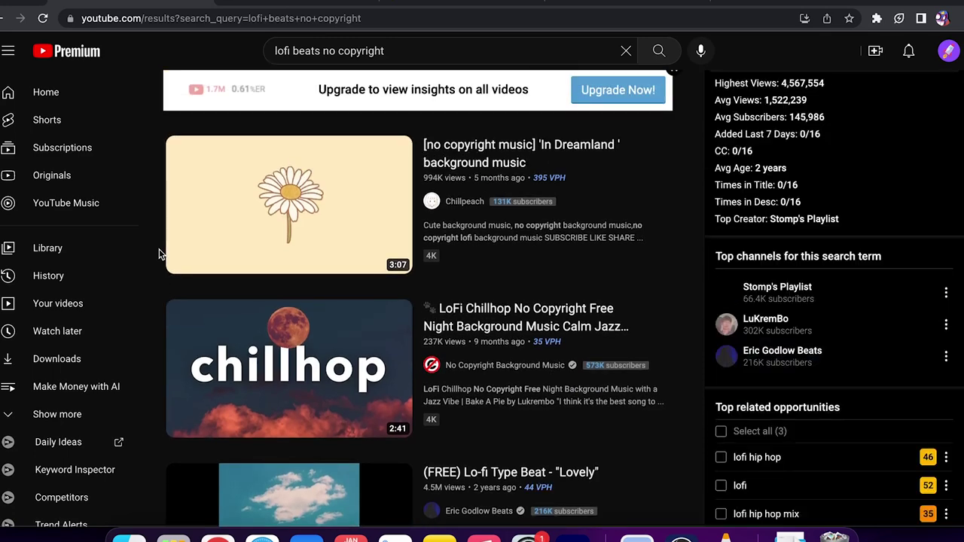
left_click(465, 204)
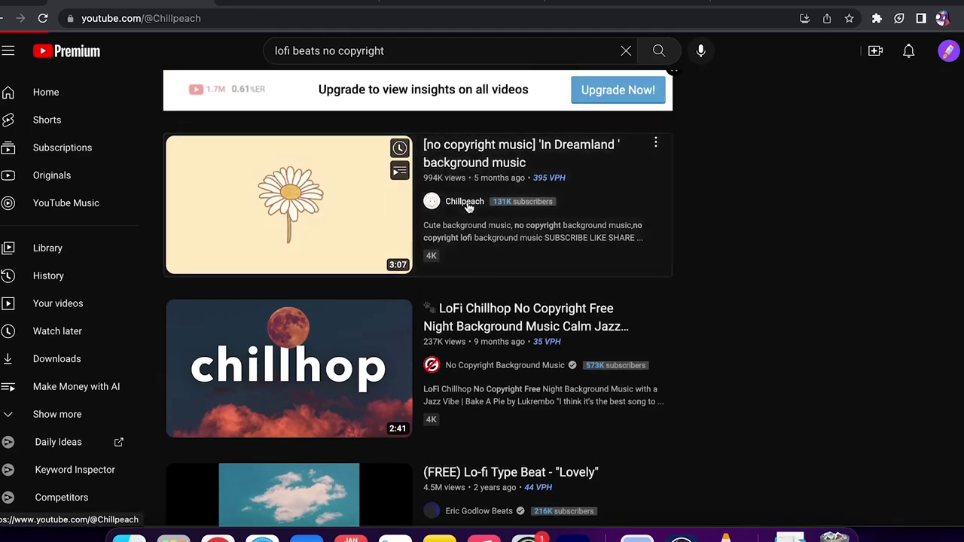
Show the Chillpeach channel's Videos tab and browse through its uploads
left_click(306, 292)
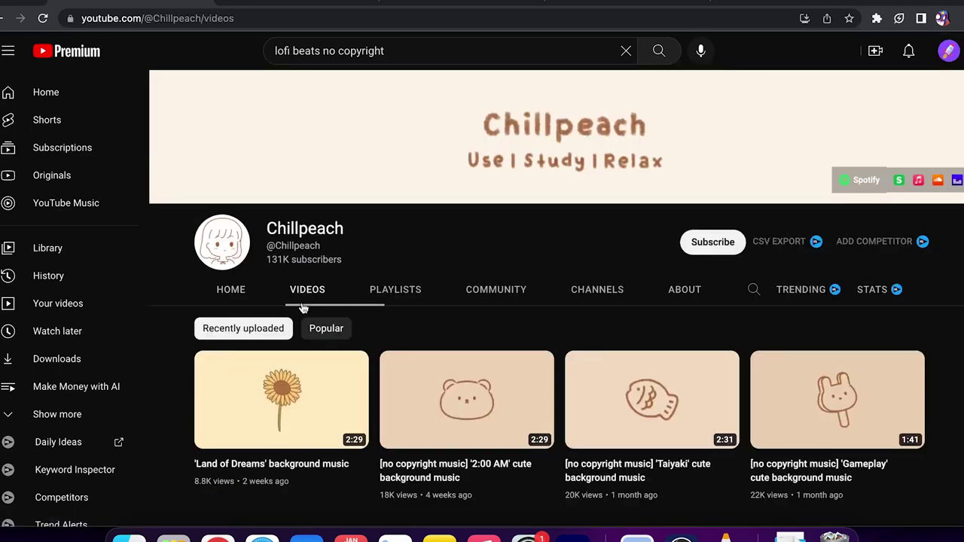
scroll(493, 181, "down", 3)
scroll(474, 338, "up", 3)
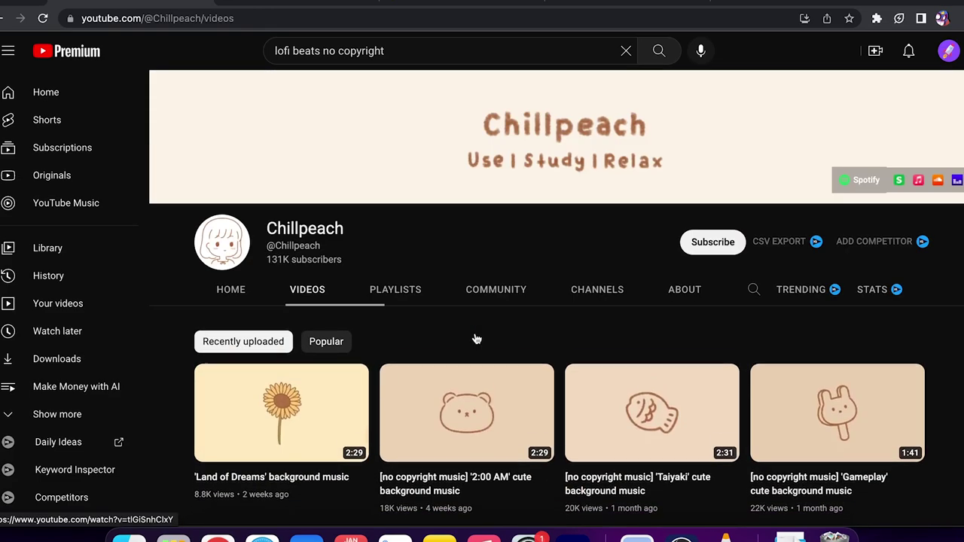
scroll(474, 339, "down", 10)
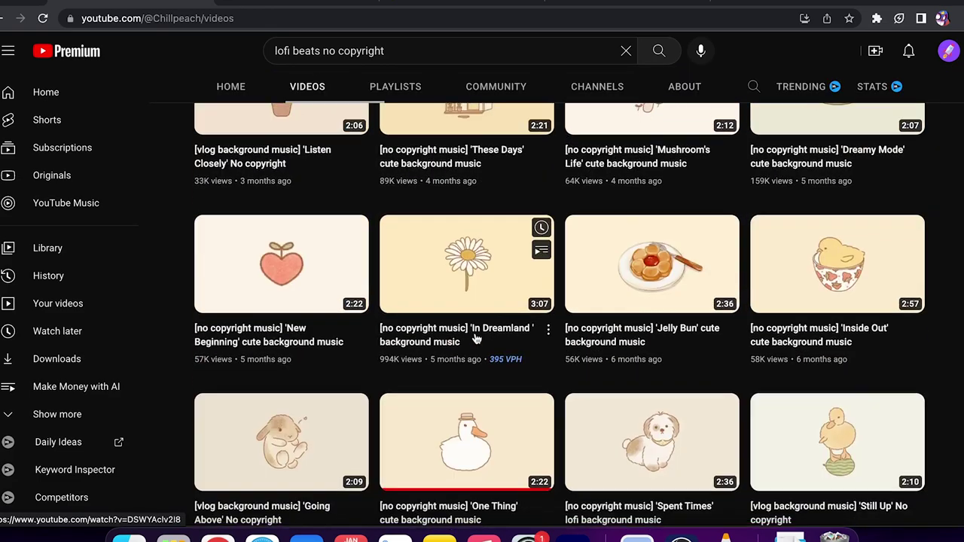
scroll(474, 338, "down", 5)
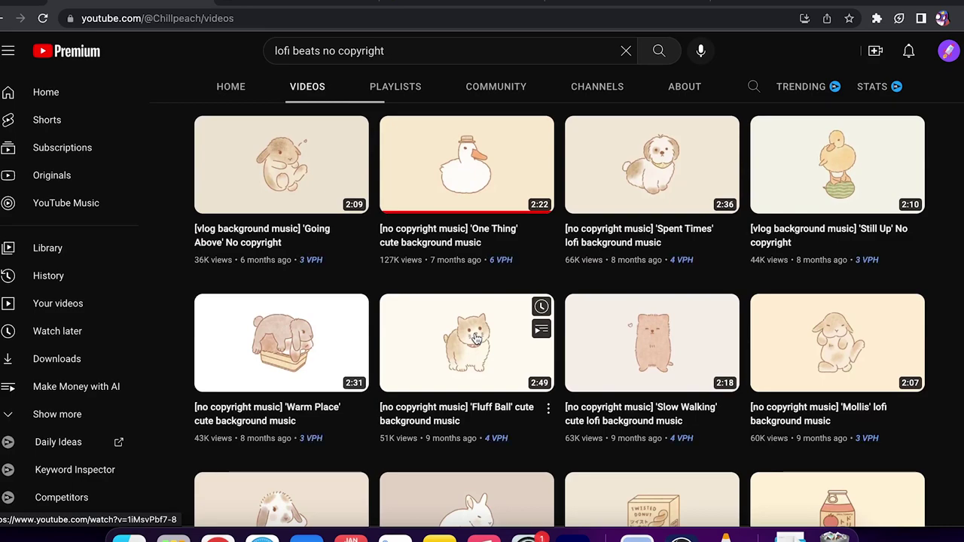
scroll(960, 292, "up", 5)
scroll(960, 291, "up", 6)
scroll(960, 291, "down", 5)
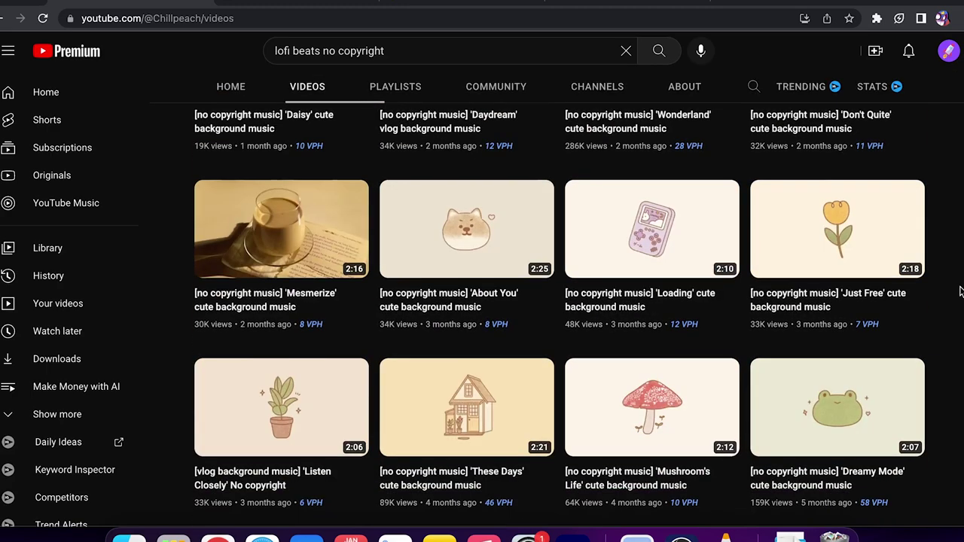
scroll(960, 292, "down", 5)
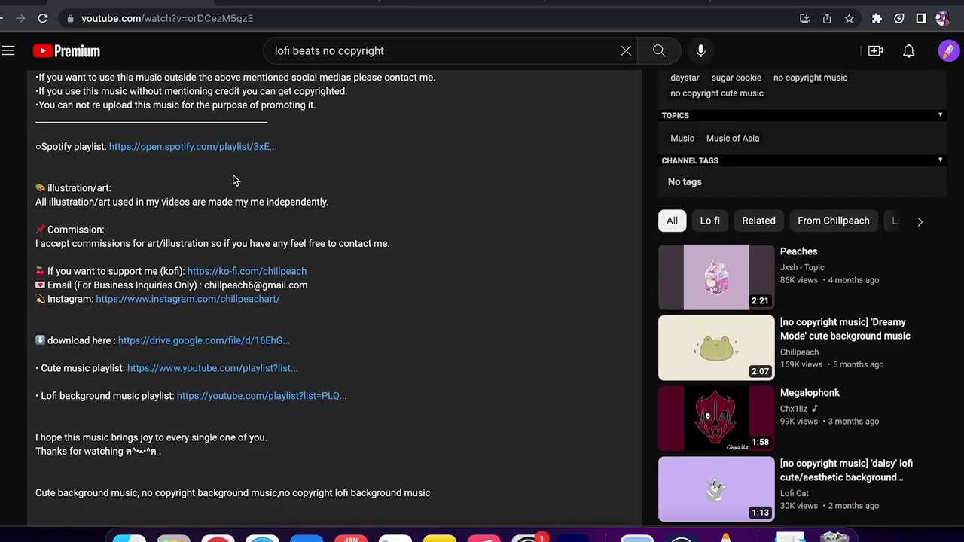
scroll(233, 179, "down", 2)
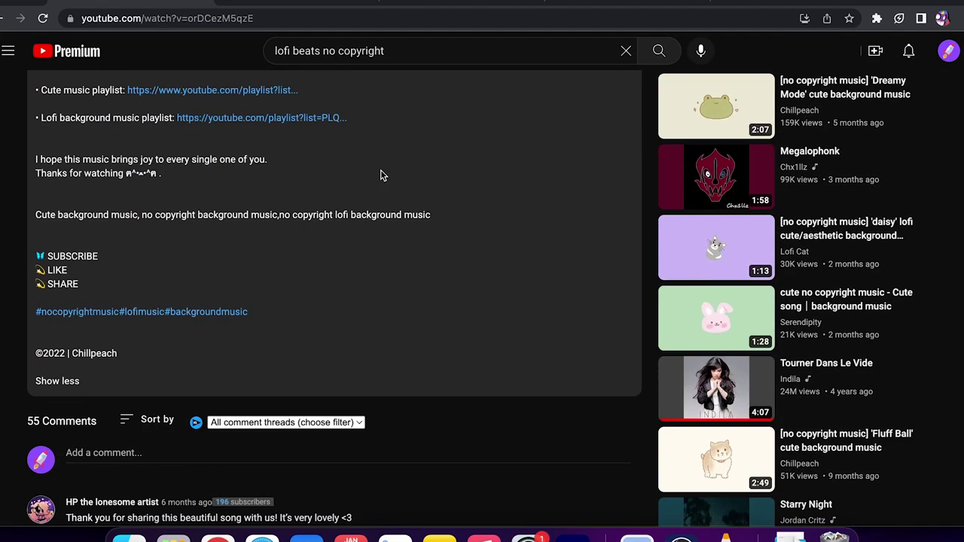
scroll(380, 170, "up", 3)
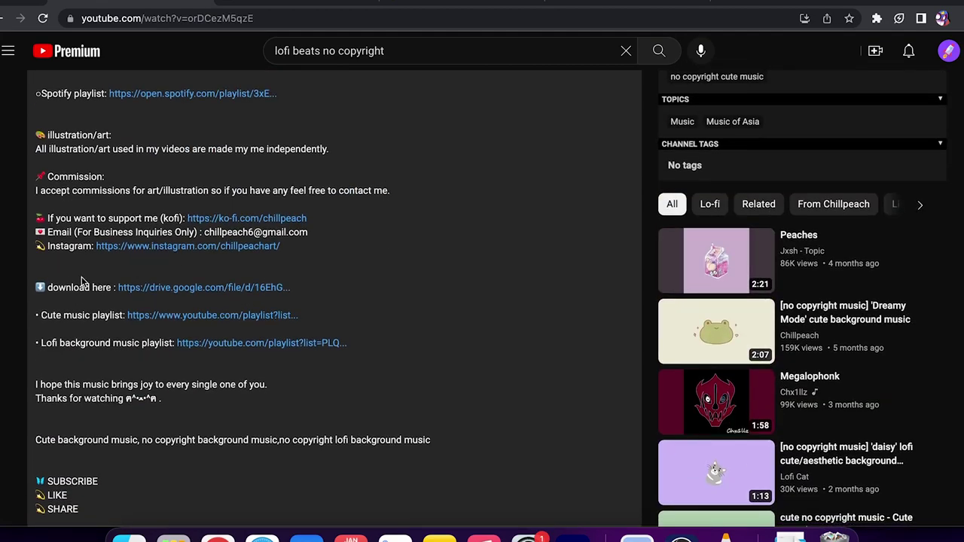
scroll(166, 283, "up", 10)
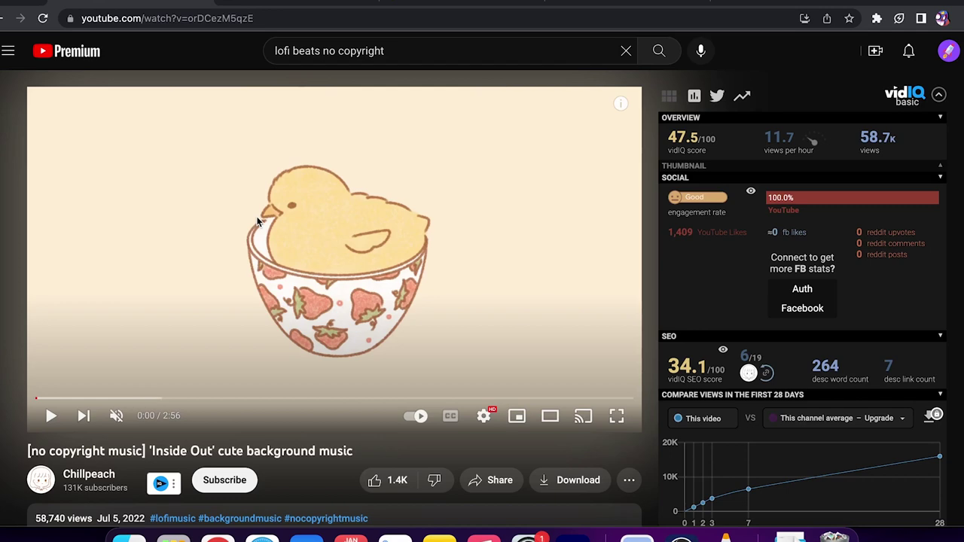
scroll(248, 151, "left", 5)
Return to the 'christmas is coming' video and skip to the 25:01 'That Time of Year Again' track
scroll(248, 151, "left", 5)
scroll(249, 149, "left", 5)
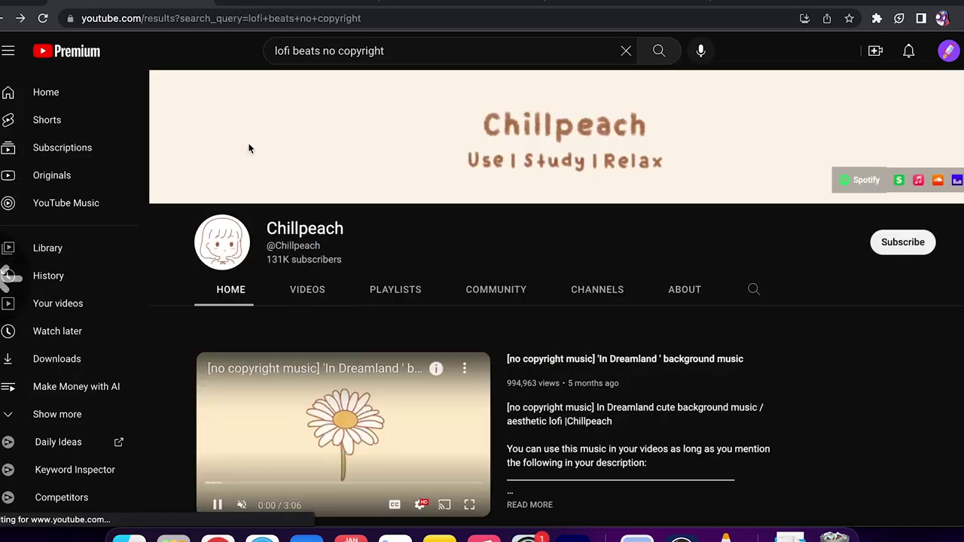
scroll(248, 149, "left", 5)
scroll(249, 151, "left", 5)
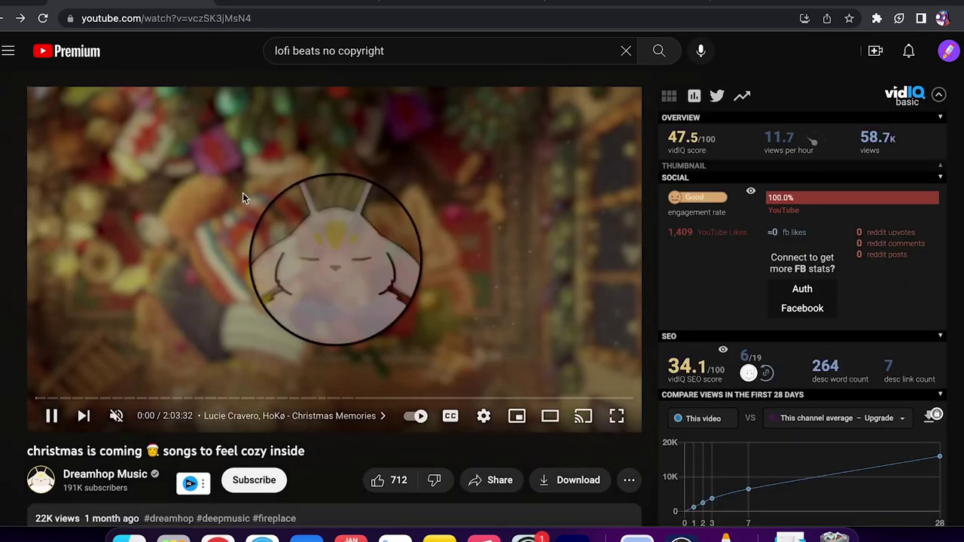
left_click(156, 398)
Expand the video's full description and scroll through it
scroll(198, 310, "down", 5)
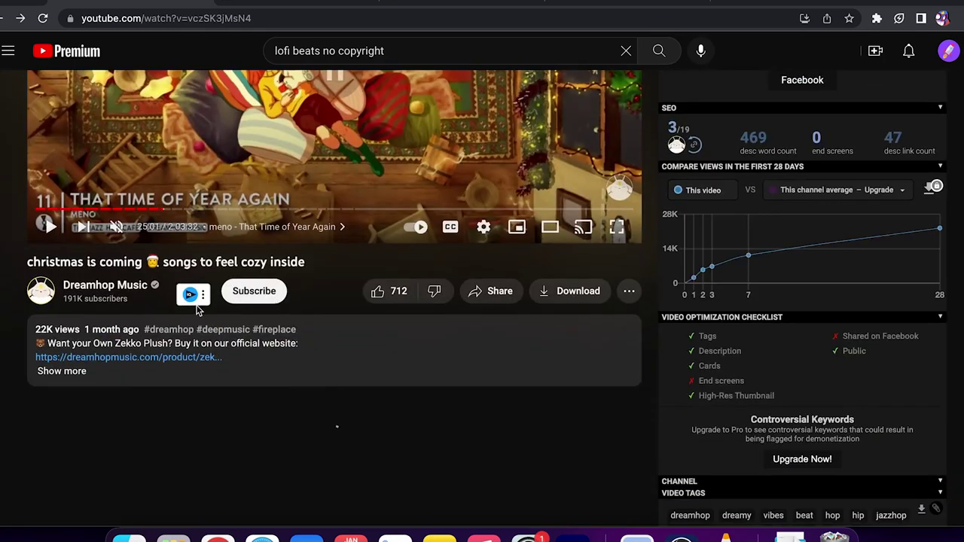
scroll(197, 311, "down", 4)
left_click(237, 284)
scroll(236, 287, "down", 5)
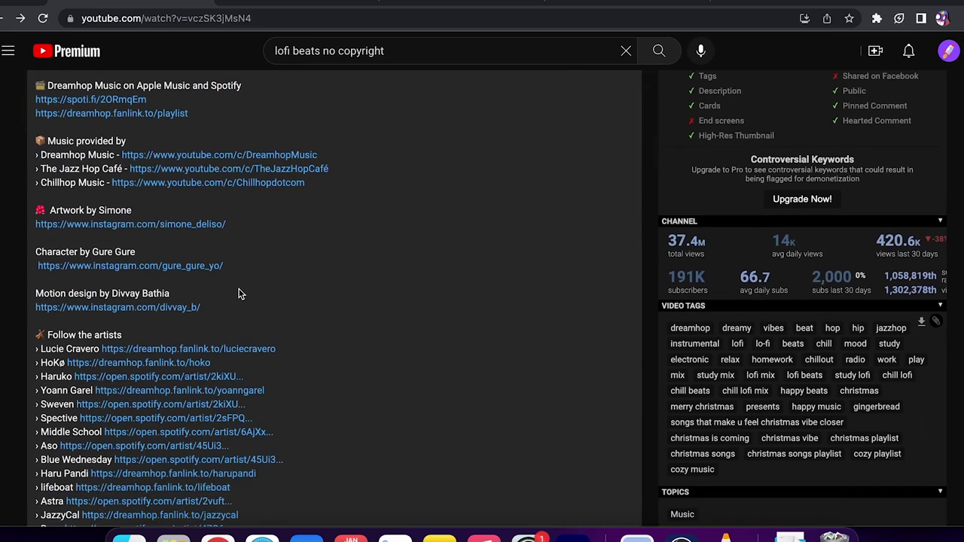
scroll(238, 294, "down", 3)
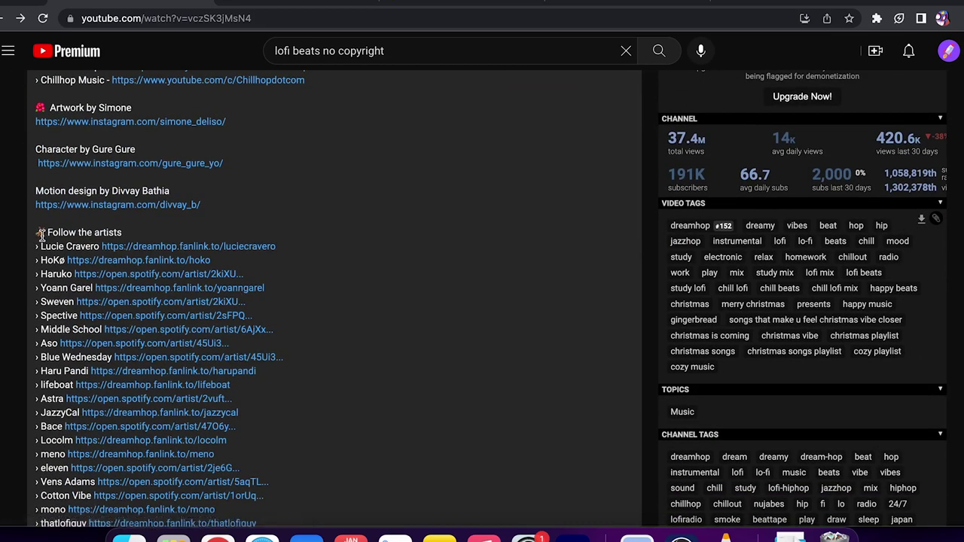
scroll(100, 235, "down", 2)
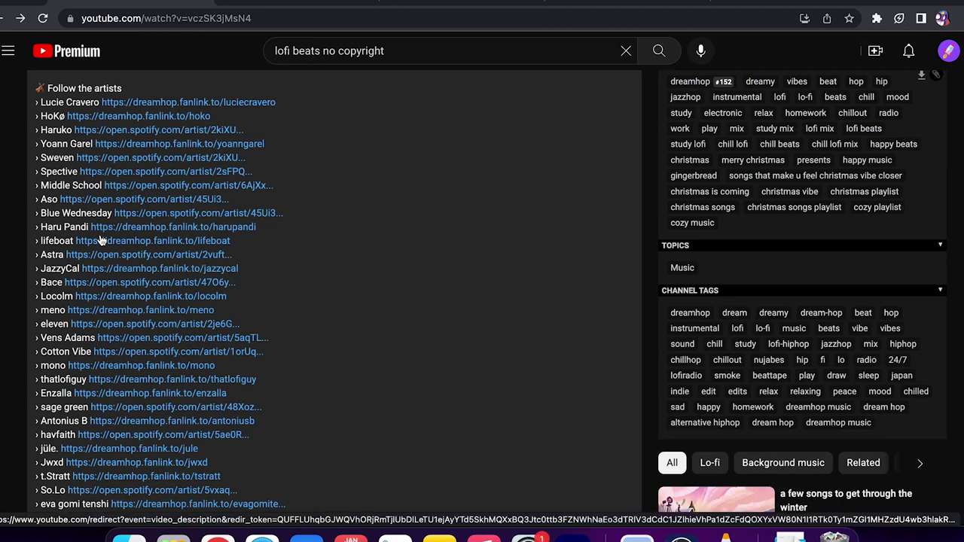
scroll(102, 240, "down", 1)
scroll(100, 240, "down", 1)
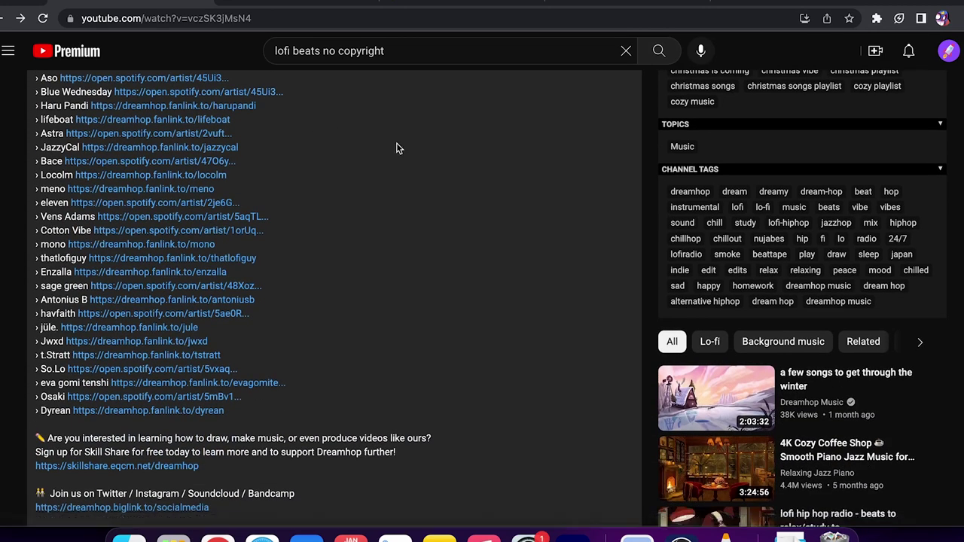
scroll(316, 190, "up", 10)
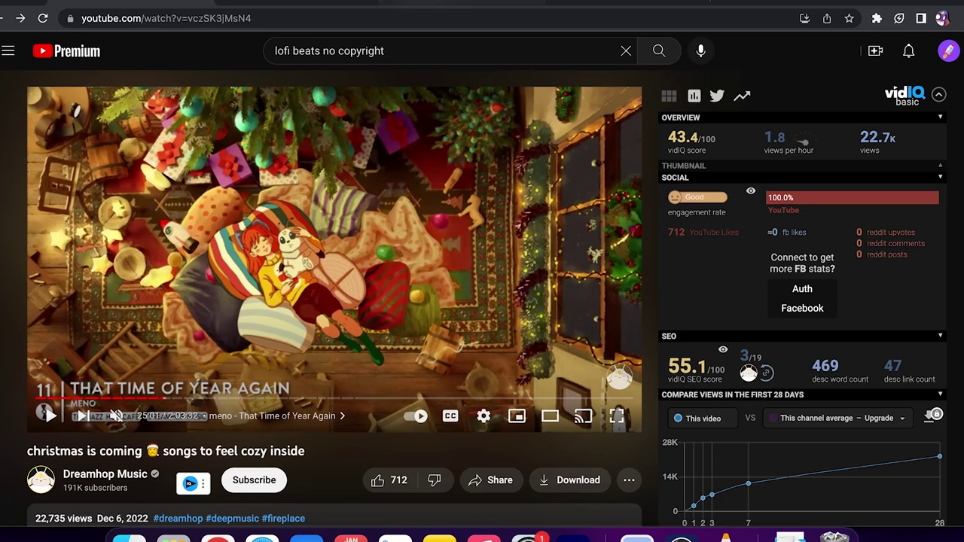
Create a custom 1920 × 1080 px design from Canva home and switch to its editor tab
left_click(423, 0)
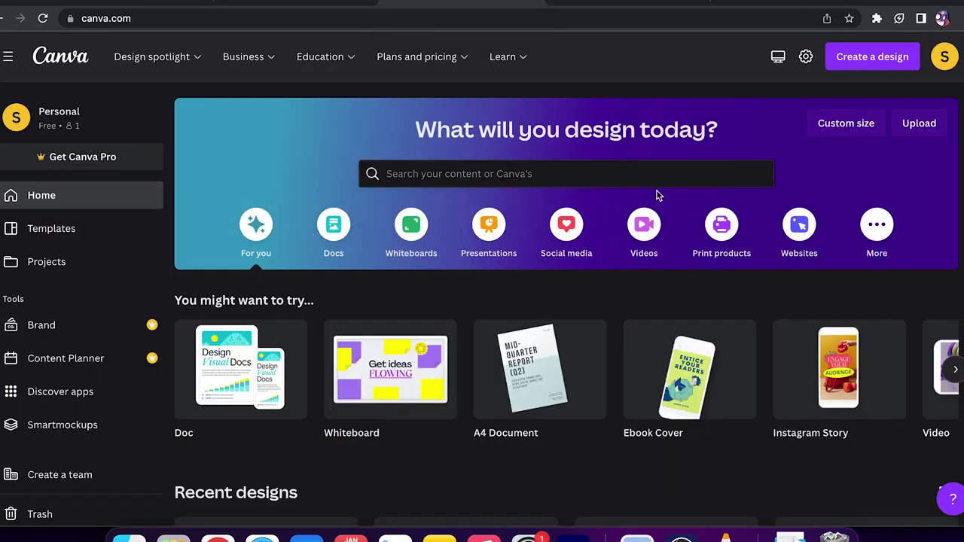
left_click(866, 59)
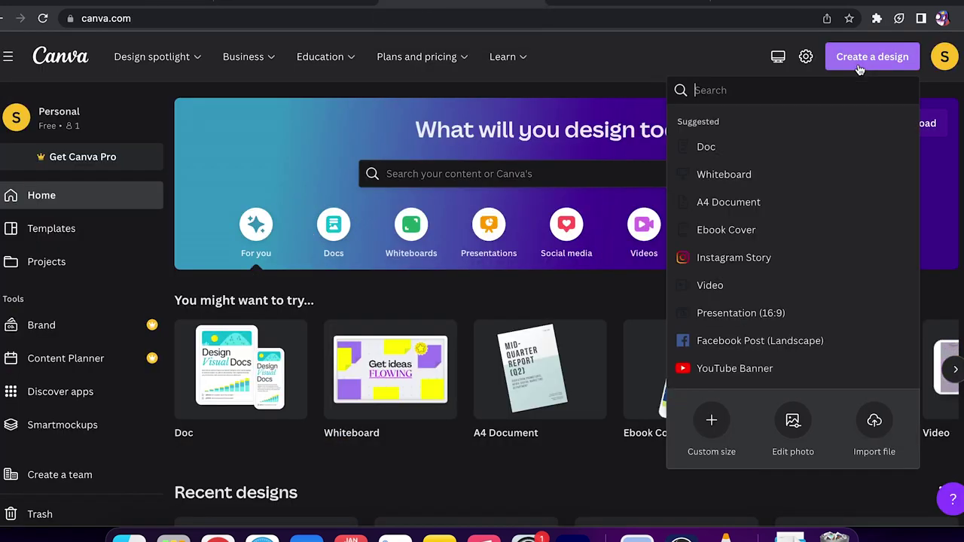
left_click(715, 442)
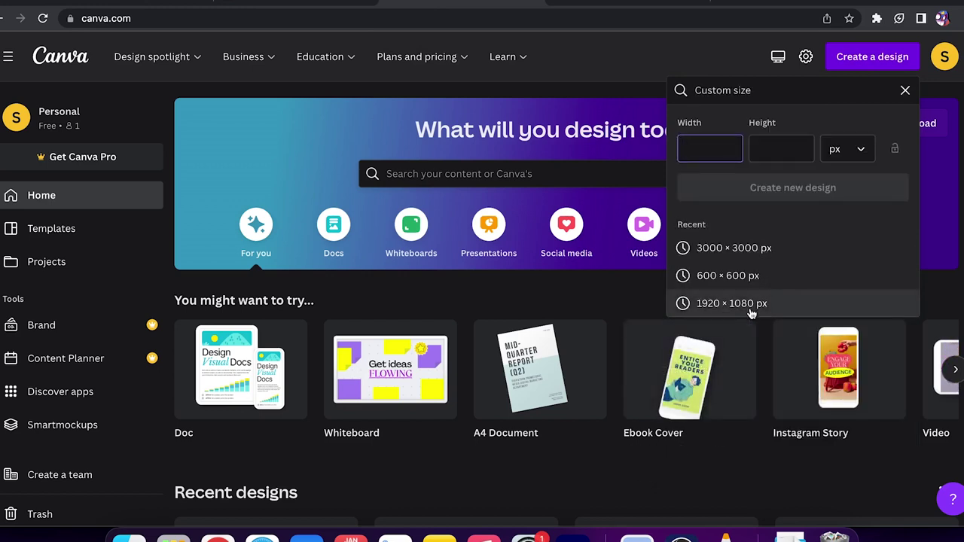
left_click(752, 310)
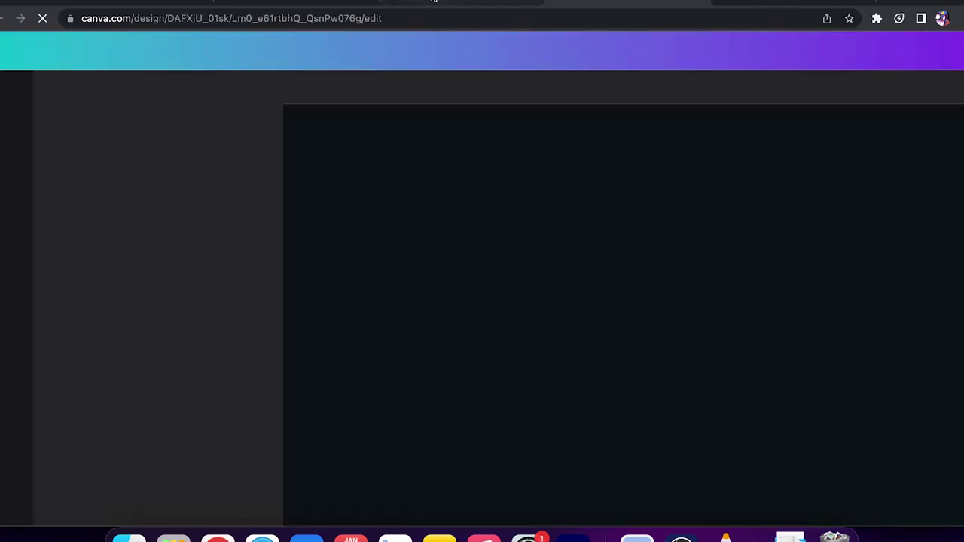
left_click(566, 9)
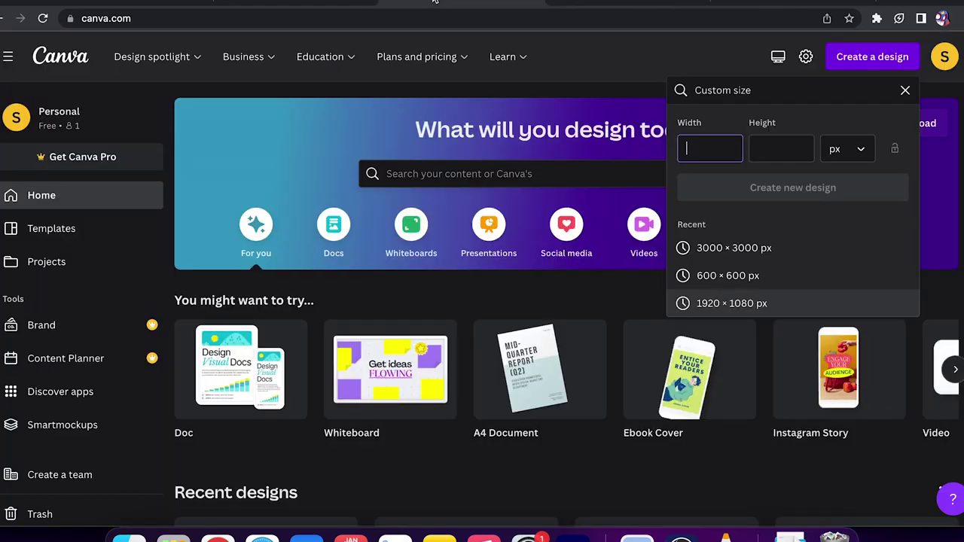
left_click(568, 7)
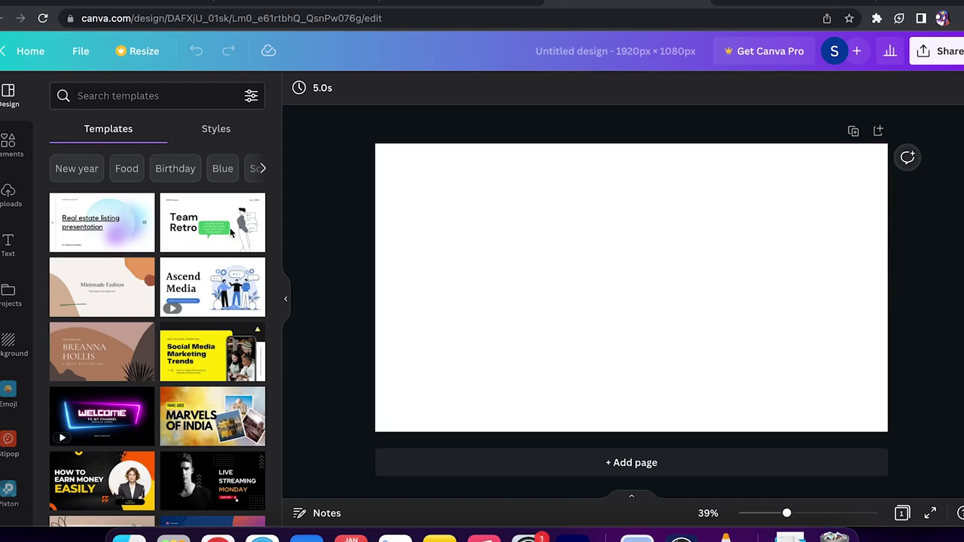
Show Canva's Apps panel and scroll down to the Create something new apps
scroll(4, 197, "down", 3)
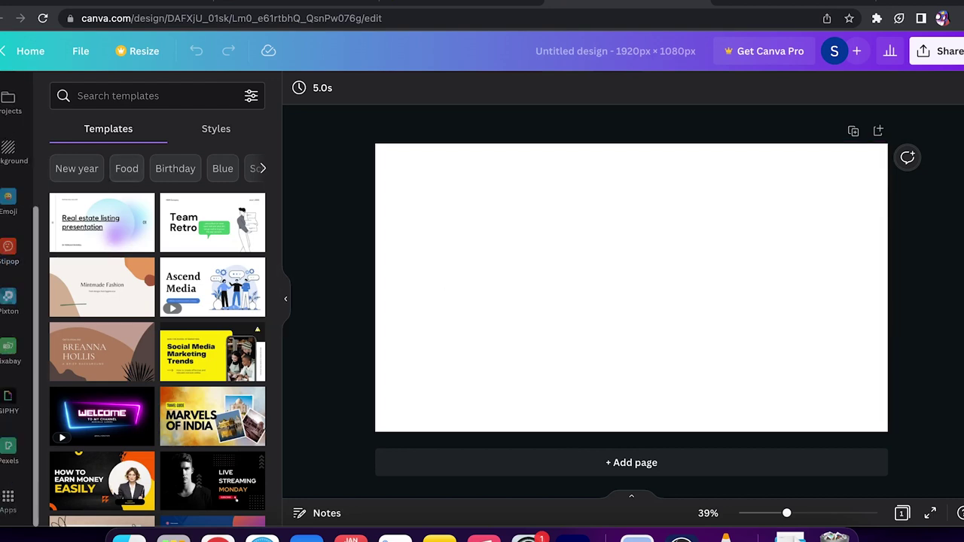
left_click(7, 497)
scroll(107, 302, "down", 3)
scroll(108, 301, "down", 6)
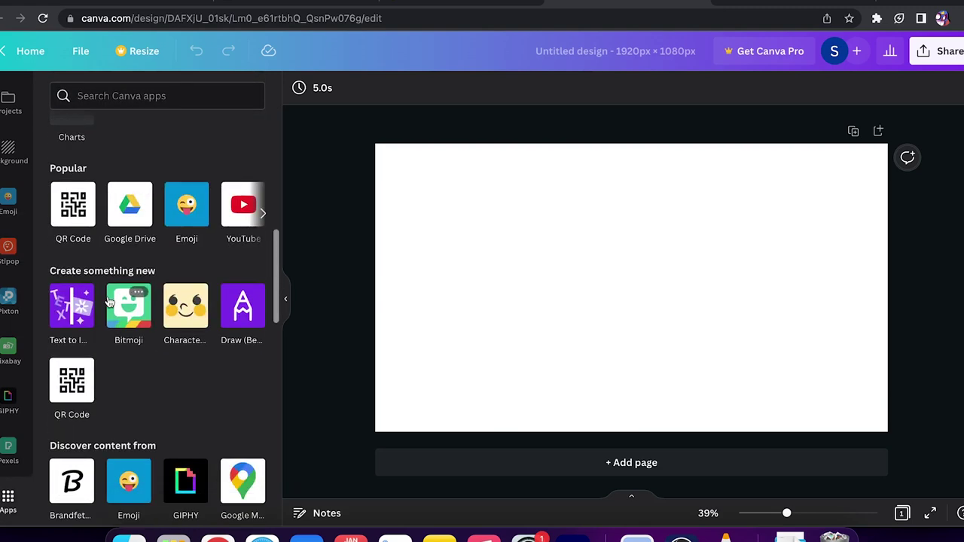
Select the Text to Image app and start using it
left_click(64, 322)
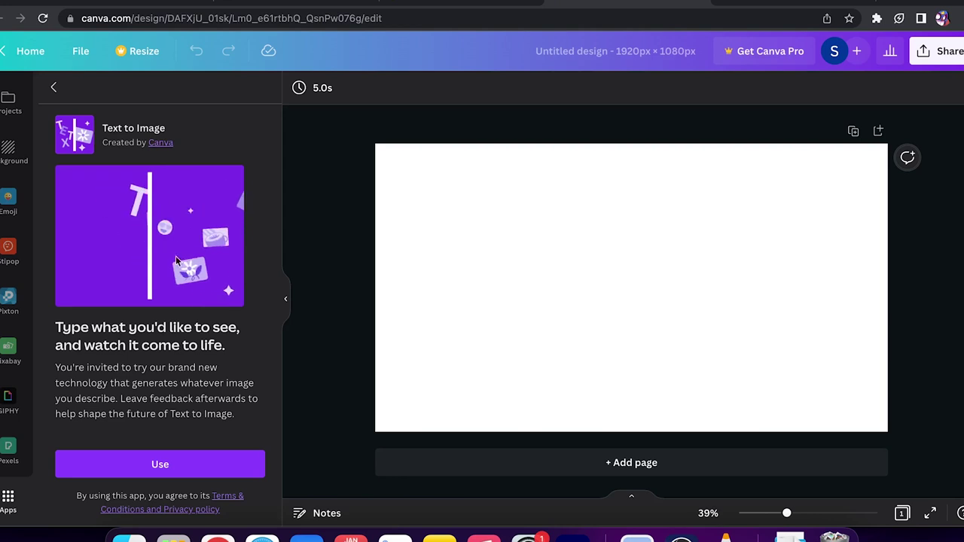
left_click(158, 451)
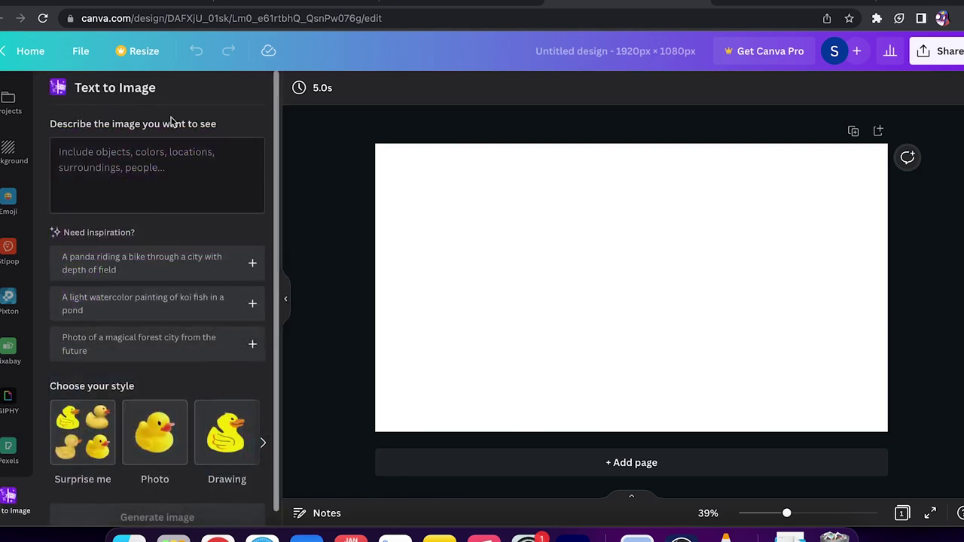